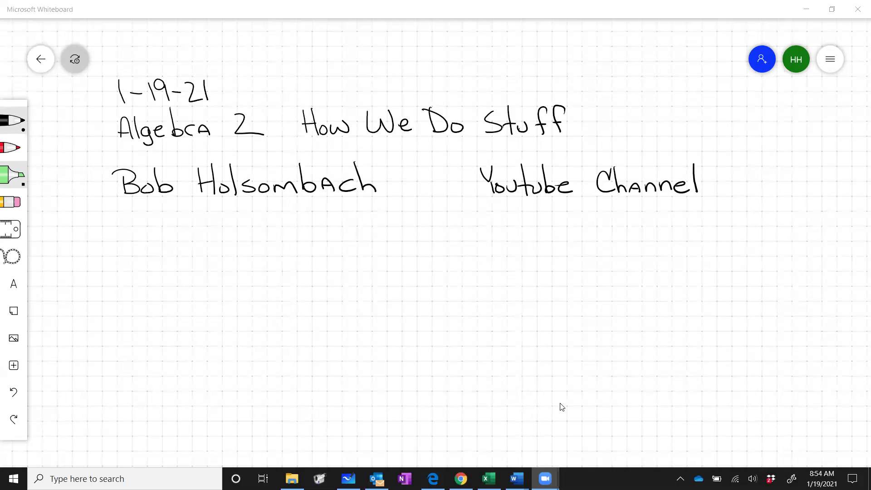
- Switch to the Focus gradebook in Chrome and view the resources of the Block 1 Algebra 2 web page
{"action": "key", "text": "alt+Tab"}
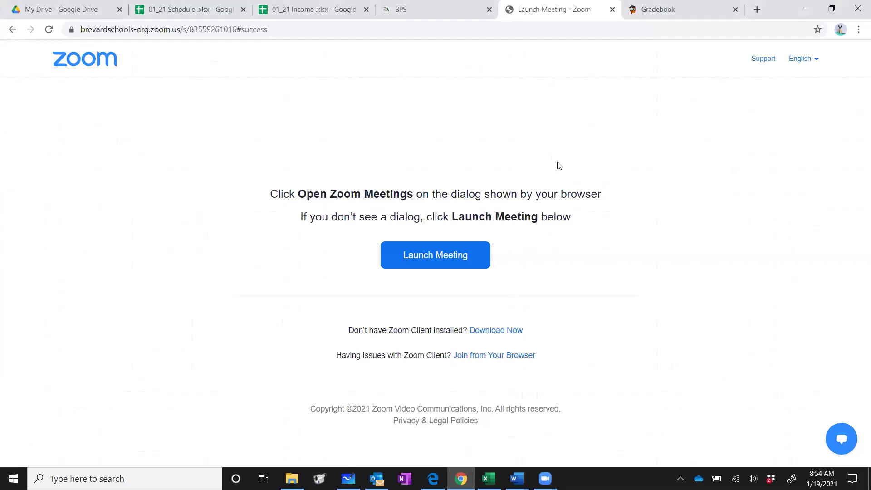
{"action": "left_click", "coordinate": [635, 12]}
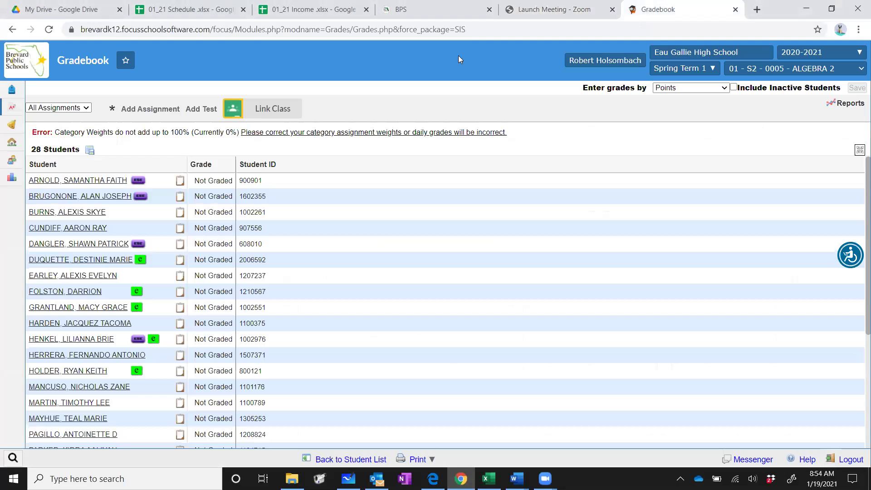
{"action": "left_click", "coordinate": [128, 60]}
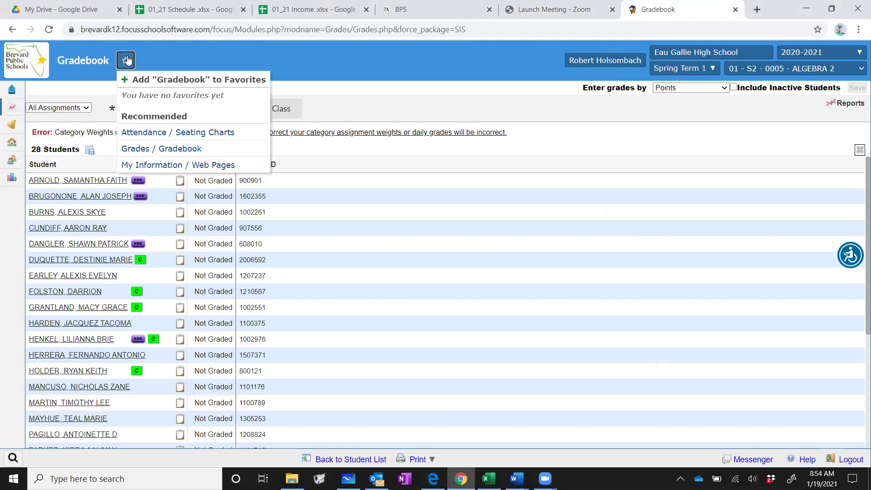
{"action": "left_click", "coordinate": [219, 166]}
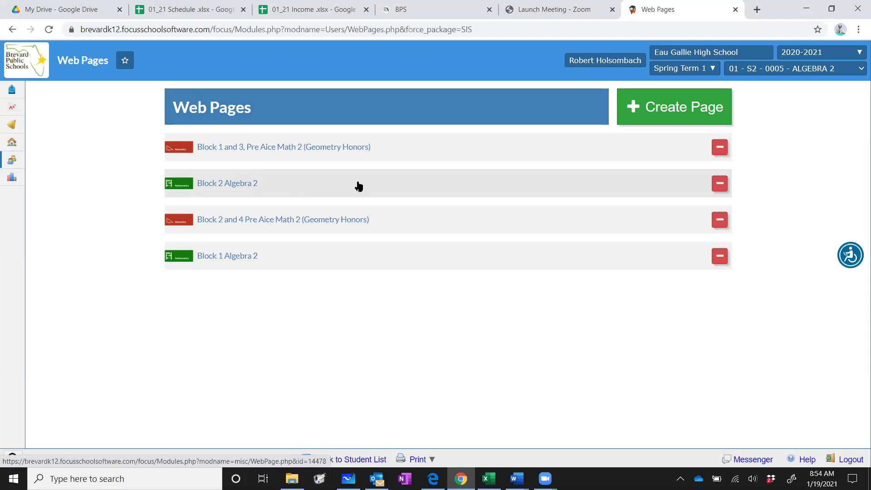
{"action": "left_click", "coordinate": [318, 259]}
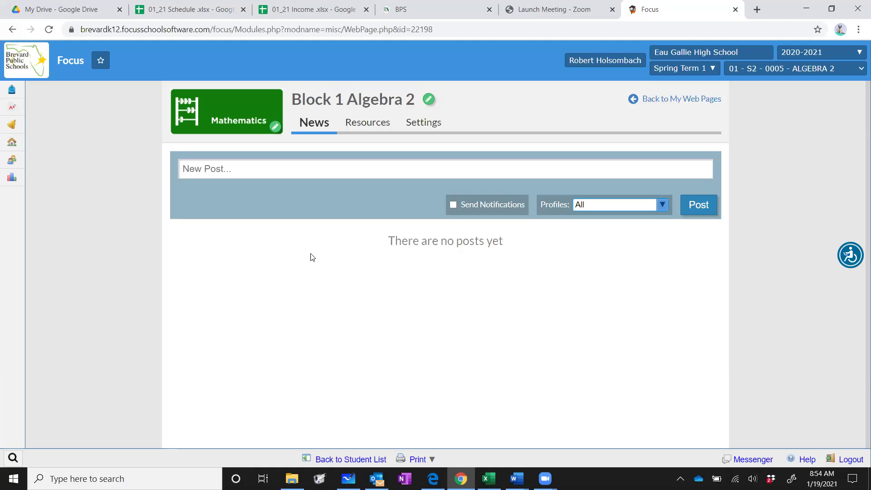
{"action": "left_click", "coordinate": [372, 127]}
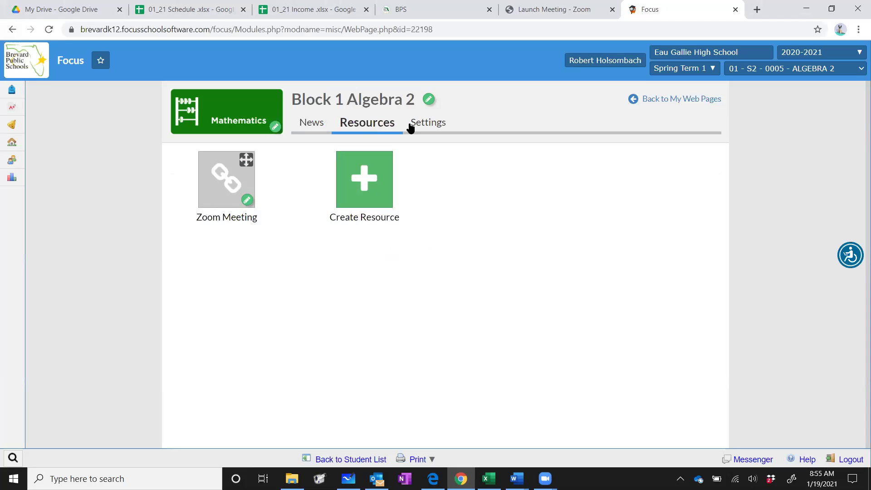
- Return to the web pages list and view the resources of the Block 2 Algebra 2 page
{"action": "left_click", "coordinate": [686, 98]}
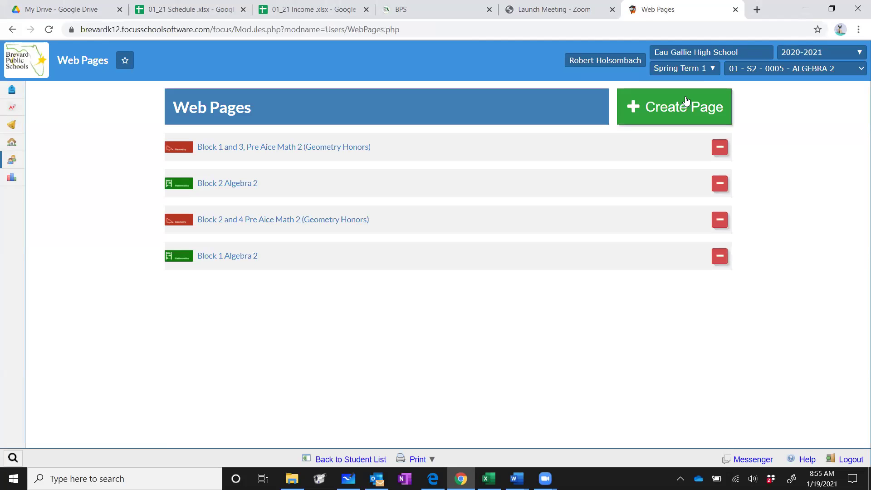
{"action": "left_click", "coordinate": [278, 188]}
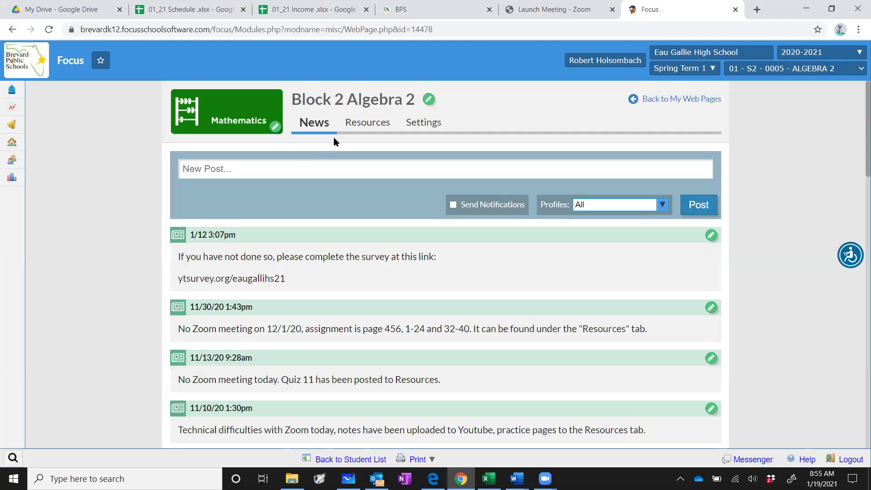
{"action": "left_click", "coordinate": [365, 123]}
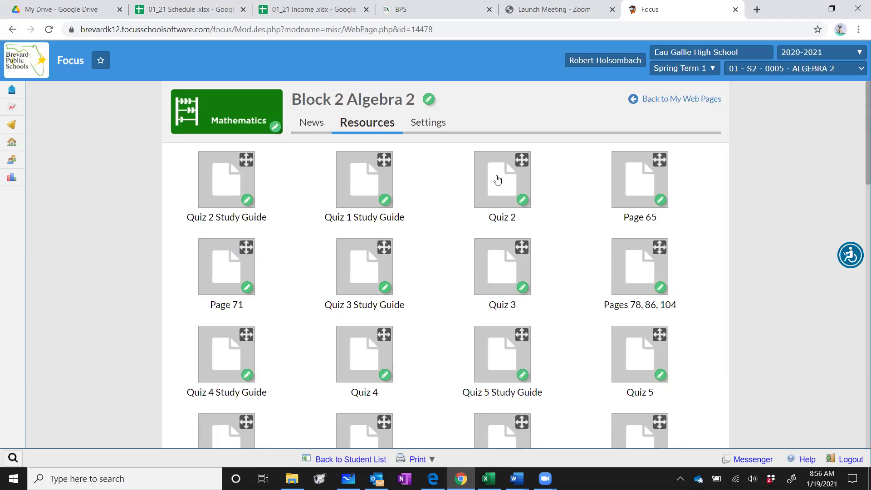
- Go back to the Web Pages list, then close the Zoom launch page and the Focus page
{"action": "left_click", "coordinate": [667, 101]}
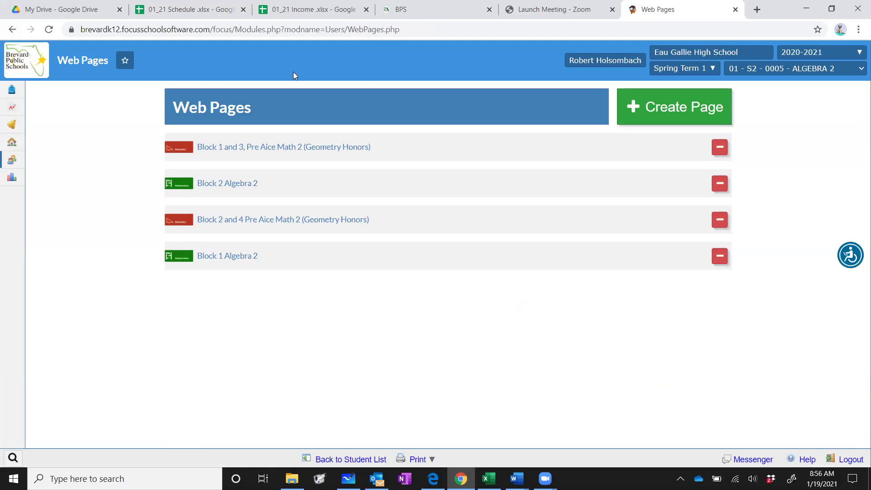
{"action": "left_click", "coordinate": [125, 61]}
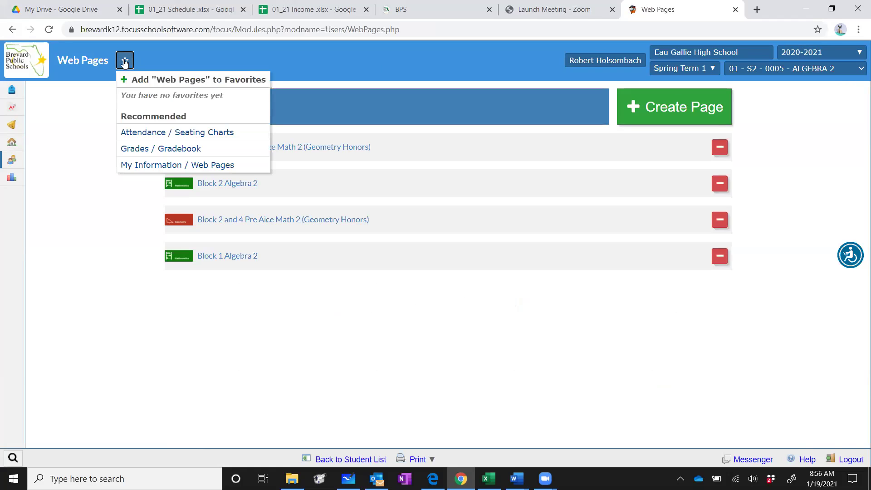
{"action": "left_click", "coordinate": [206, 166]}
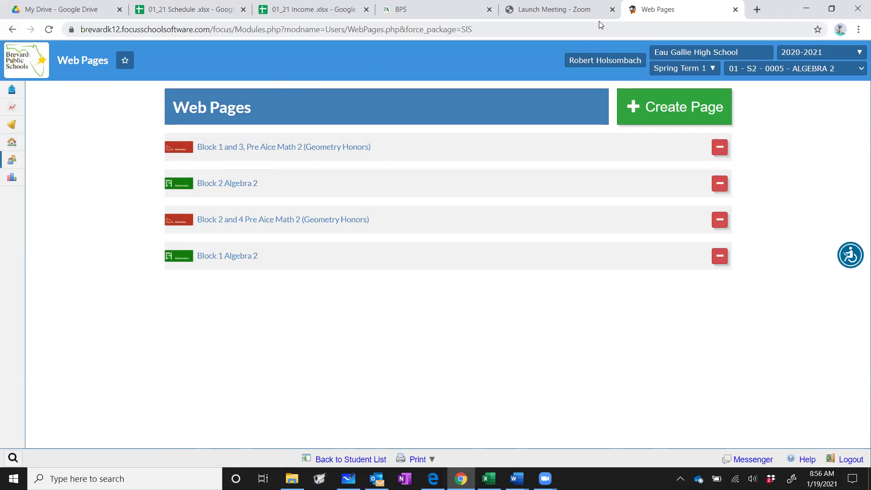
{"action": "left_click", "coordinate": [612, 9]}
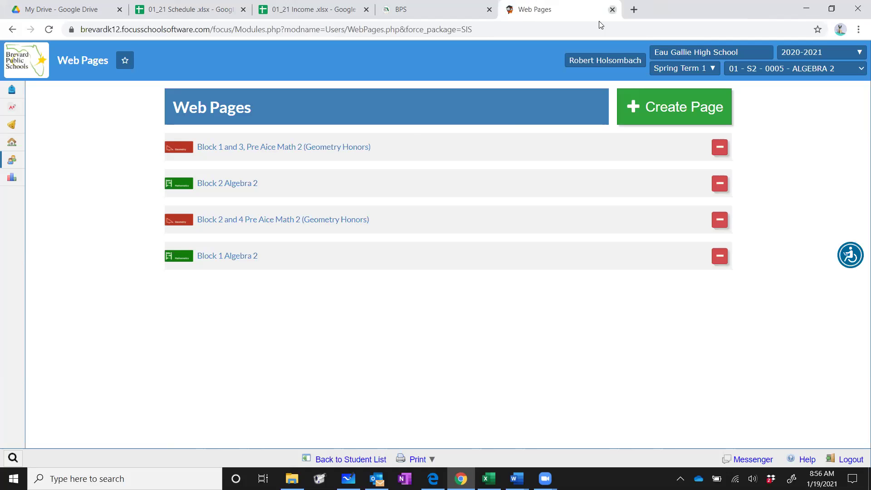
{"action": "key", "text": "ctrl+w"}
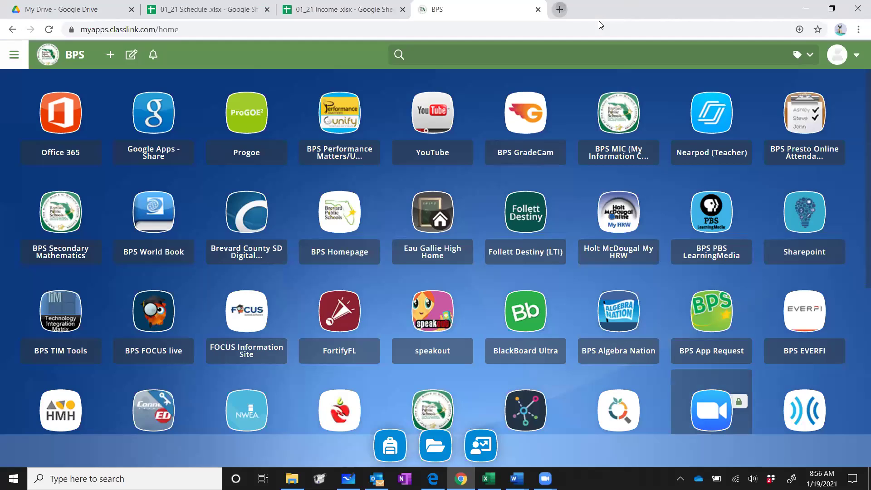
- Open the Brevard Public Schools site in a new tab and launch BPS FOCUS live from its Launchpad
{"action": "left_click", "coordinate": [559, 9]}
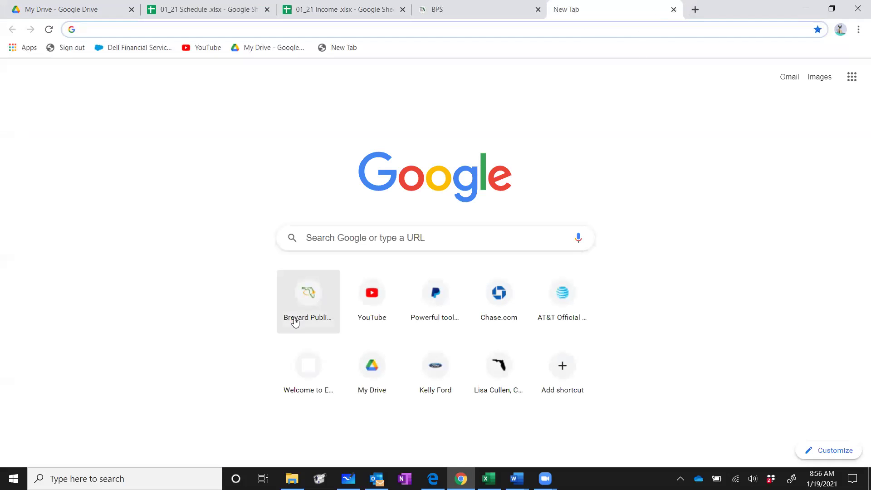
{"action": "left_click", "coordinate": [308, 298]}
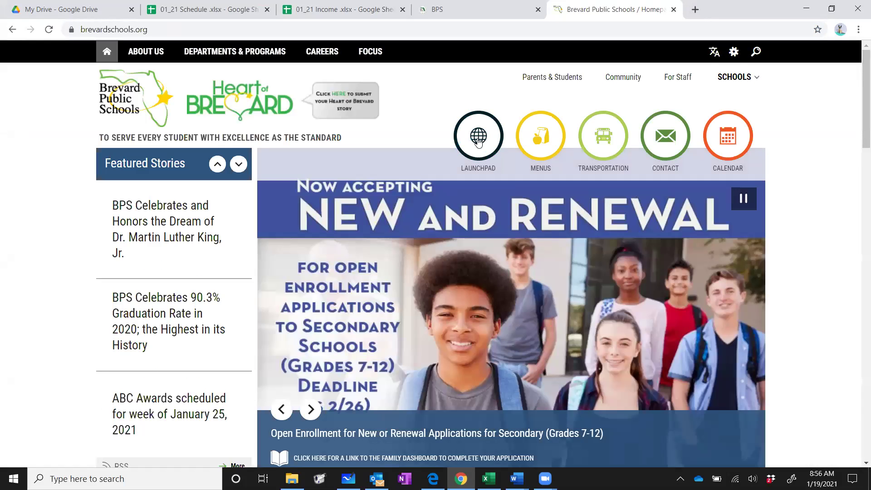
{"action": "left_click", "coordinate": [478, 138]}
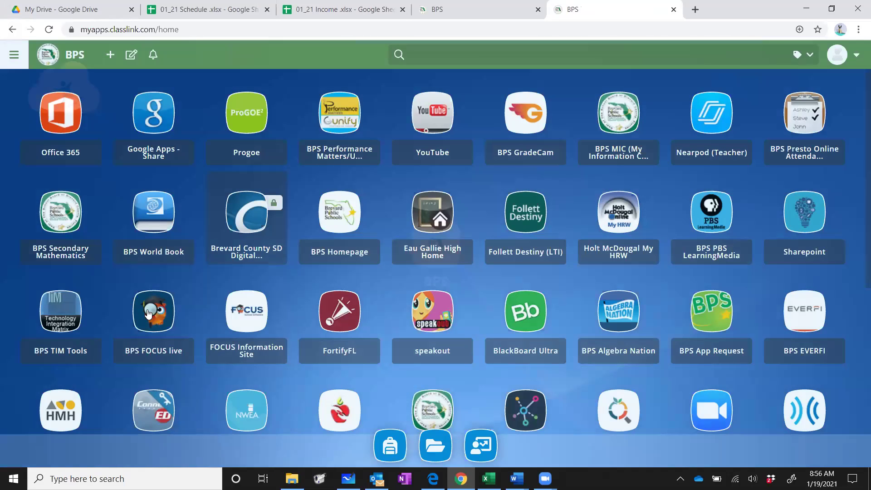
{"action": "left_click", "coordinate": [147, 309]}
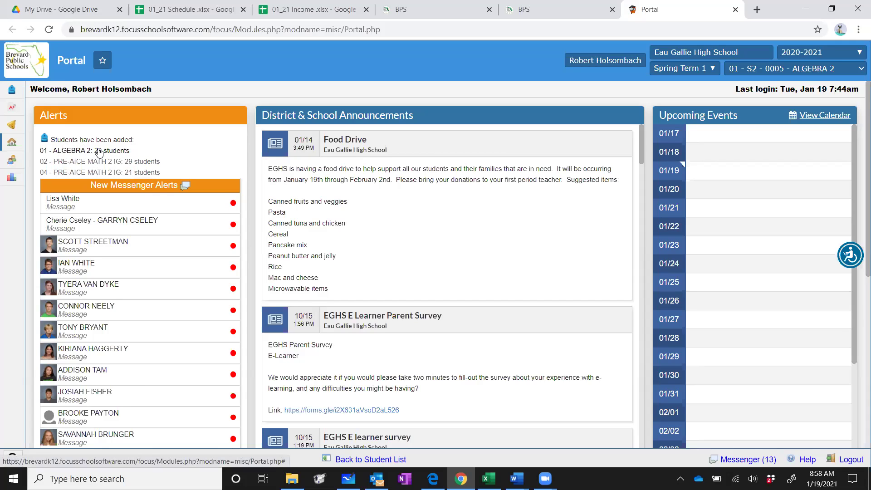
- From the Focus portal, open My Information / Web Pages and view the Block 1 Algebra 2 resources
{"action": "left_click", "coordinate": [103, 63]}
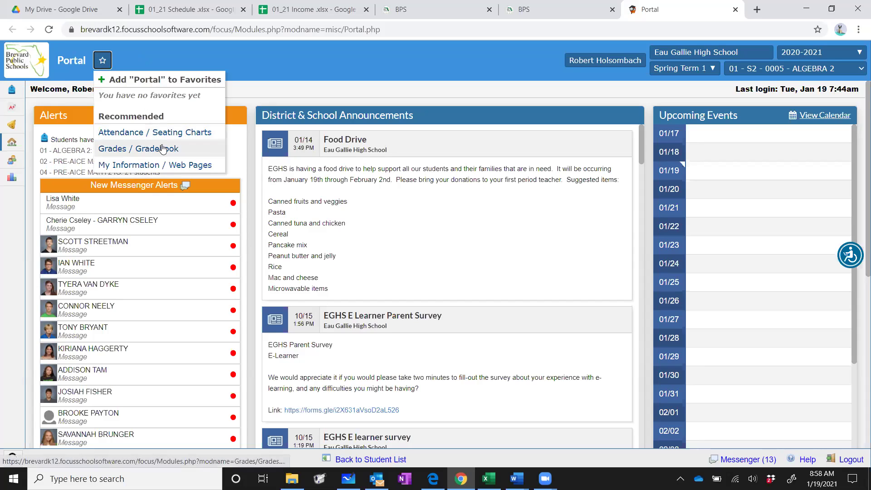
{"action": "left_click", "coordinate": [190, 167]}
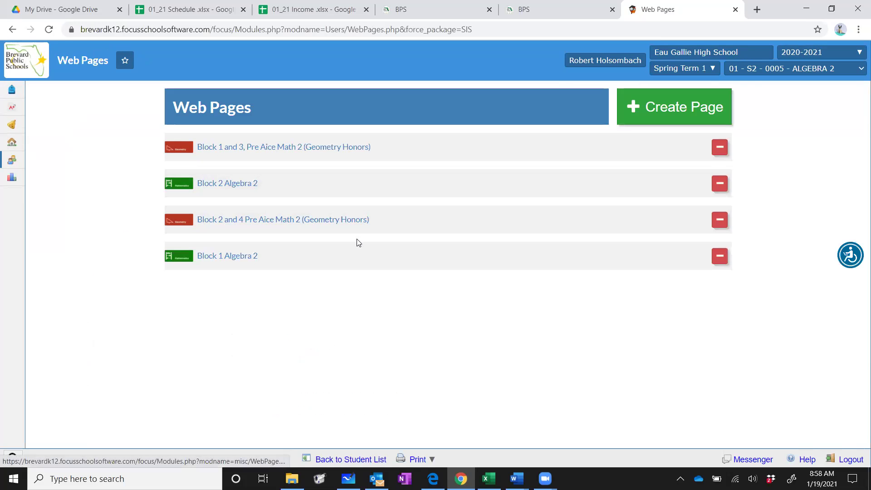
{"action": "left_click", "coordinate": [360, 253]}
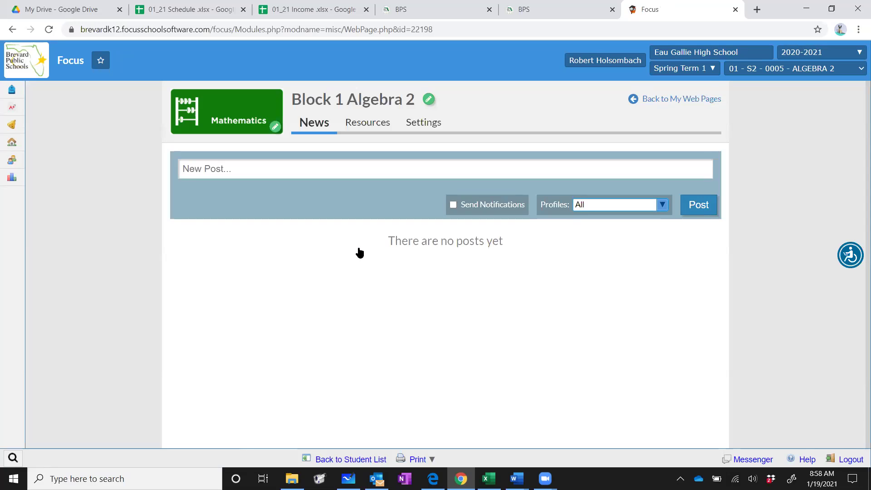
{"action": "left_click", "coordinate": [368, 125]}
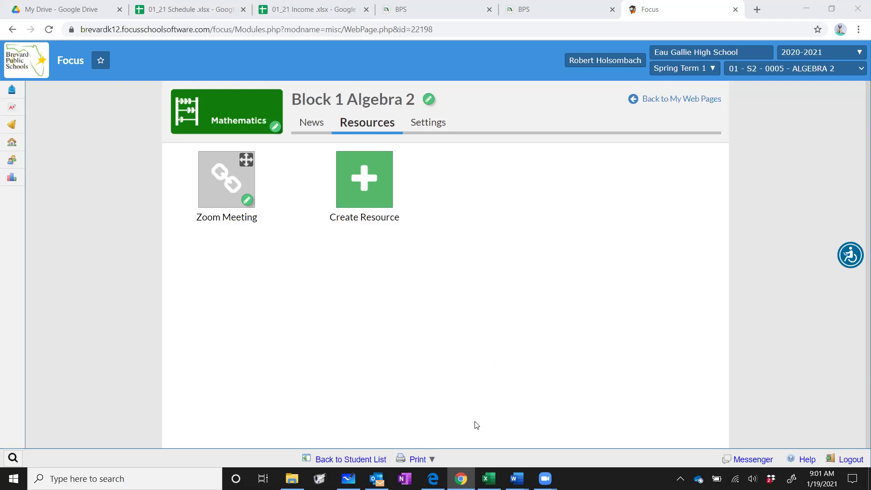
- Switch to Microsoft Whiteboard and handwrite "All Handouts, Study Guides and Quizzes" beneath the line with the YouTube channel
{"action": "left_click", "coordinate": [349, 479]}
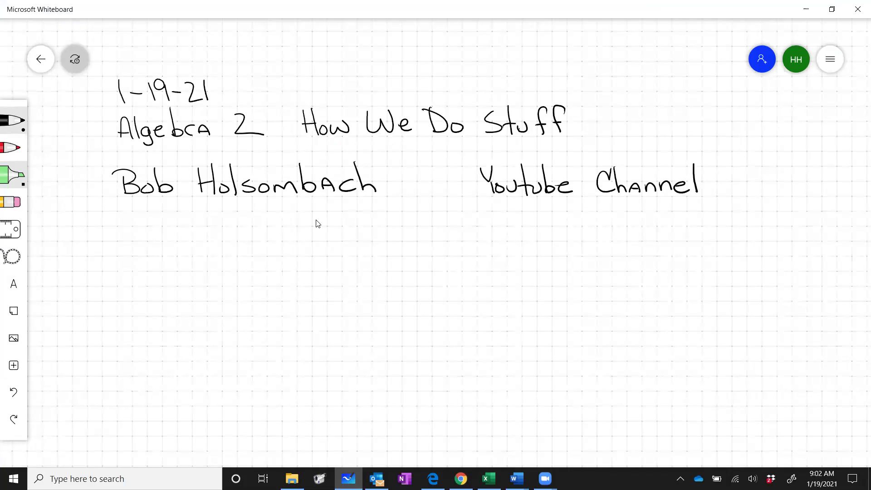
{"action": "mouse_move", "coordinate": [122, 240]}
{"action": "left_mouse_down"}
{"action": "mouse_move", "coordinate": [128, 216]}
{"action": "mouse_move", "coordinate": [134, 239]}
{"action": "left_mouse_up"}
{"action": "left_click_drag", "start_coordinate": [121, 235], "coordinate": [171, 240]}
{"action": "left_click_drag", "start_coordinate": [166, 231], "coordinate": [179, 228]}
{"action": "left_click_drag", "start_coordinate": [178, 210], "coordinate": [179, 238]}
{"action": "mouse_move", "coordinate": [193, 229]}
{"action": "left_mouse_down"}
{"action": "mouse_move", "coordinate": [186, 238]}
{"action": "mouse_move", "coordinate": [204, 239]}
{"action": "left_mouse_up"}
{"action": "mouse_move", "coordinate": [218, 230]}
{"action": "left_mouse_down"}
{"action": "mouse_move", "coordinate": [220, 239]}
{"action": "mouse_move", "coordinate": [229, 230]}
{"action": "mouse_move", "coordinate": [247, 239]}
{"action": "left_mouse_up"}
{"action": "mouse_move", "coordinate": [257, 211]}
{"action": "left_mouse_down"}
{"action": "mouse_move", "coordinate": [255, 238]}
{"action": "mouse_move", "coordinate": [259, 231]}
{"action": "left_mouse_up"}
{"action": "mouse_move", "coordinate": [274, 226]}
{"action": "left_mouse_down"}
{"action": "mouse_move", "coordinate": [262, 238]}
{"action": "mouse_move", "coordinate": [277, 243]}
{"action": "left_mouse_up"}
{"action": "left_click_drag", "start_coordinate": [304, 216], "coordinate": [295, 239]}
{"action": "mouse_move", "coordinate": [315, 214]}
{"action": "left_mouse_down"}
{"action": "mouse_move", "coordinate": [313, 240]}
{"action": "mouse_move", "coordinate": [321, 224]}
{"action": "left_mouse_up"}
{"action": "left_click_drag", "start_coordinate": [318, 230], "coordinate": [331, 240]}
{"action": "mouse_move", "coordinate": [337, 211]}
{"action": "left_mouse_down"}
{"action": "mouse_move", "coordinate": [336, 242]}
{"action": "mouse_move", "coordinate": [350, 232]}
{"action": "mouse_move", "coordinate": [352, 249]}
{"action": "left_mouse_up"}
{"action": "left_click_drag", "start_coordinate": [379, 216], "coordinate": [376, 231]}
{"action": "left_click_drag", "start_coordinate": [372, 231], "coordinate": [396, 240]}
{"action": "left_click_drag", "start_coordinate": [410, 227], "coordinate": [408, 239]}
{"action": "mouse_move", "coordinate": [412, 208]}
{"action": "left_mouse_down"}
{"action": "mouse_move", "coordinate": [414, 239]}
{"action": "mouse_move", "coordinate": [478, 233]}
{"action": "left_mouse_up"}
{"action": "mouse_move", "coordinate": [482, 240]}
{"action": "left_mouse_down"}
{"action": "mouse_move", "coordinate": [543, 220]}
{"action": "mouse_move", "coordinate": [550, 239]}
{"action": "mouse_move", "coordinate": [562, 240]}
{"action": "left_mouse_up"}
{"action": "left_click", "coordinate": [554, 232]}
{"action": "mouse_move", "coordinate": [572, 228]}
{"action": "left_mouse_down"}
{"action": "mouse_move", "coordinate": [573, 240]}
{"action": "mouse_move", "coordinate": [592, 240]}
{"action": "mouse_move", "coordinate": [599, 229]}
{"action": "mouse_move", "coordinate": [604, 240]}
{"action": "left_mouse_up"}
{"action": "left_click_drag", "start_coordinate": [593, 234], "coordinate": [618, 240]}
- Continue the handwritten note with "will be posted to Focus under the resources tab." on the following lines
{"action": "mouse_move", "coordinate": [136, 260]}
{"action": "left_mouse_down"}
{"action": "mouse_move", "coordinate": [140, 271]}
{"action": "mouse_move", "coordinate": [153, 262]}
{"action": "mouse_move", "coordinate": [159, 271]}
{"action": "left_mouse_up"}
{"action": "left_click", "coordinate": [160, 258]}
{"action": "mouse_move", "coordinate": [169, 250]}
{"action": "left_mouse_down"}
{"action": "mouse_move", "coordinate": [167, 272]}
{"action": "mouse_move", "coordinate": [207, 270]}
{"action": "mouse_move", "coordinate": [239, 281]}
{"action": "mouse_move", "coordinate": [252, 264]}
{"action": "mouse_move", "coordinate": [276, 272]}
{"action": "left_mouse_up"}
{"action": "left_click_drag", "start_coordinate": [272, 261], "coordinate": [335, 269]}
{"action": "left_click", "coordinate": [308, 262]}
{"action": "mouse_move", "coordinate": [325, 261]}
{"action": "left_mouse_down"}
{"action": "mouse_move", "coordinate": [347, 258]}
{"action": "mouse_move", "coordinate": [377, 272]}
{"action": "left_mouse_up"}
{"action": "mouse_move", "coordinate": [374, 255]}
{"action": "left_mouse_down"}
{"action": "mouse_move", "coordinate": [393, 252]}
{"action": "mouse_move", "coordinate": [389, 265]}
{"action": "left_mouse_up"}
{"action": "mouse_move", "coordinate": [395, 263]}
{"action": "left_mouse_down"}
{"action": "mouse_move", "coordinate": [389, 271]}
{"action": "mouse_move", "coordinate": [396, 264]}
{"action": "left_mouse_up"}
{"action": "mouse_move", "coordinate": [409, 263]}
{"action": "left_mouse_down"}
{"action": "mouse_move", "coordinate": [408, 272]}
{"action": "mouse_move", "coordinate": [423, 263]}
{"action": "mouse_move", "coordinate": [428, 273]}
{"action": "mouse_move", "coordinate": [468, 273]}
{"action": "left_mouse_up"}
{"action": "mouse_move", "coordinate": [473, 272]}
{"action": "left_mouse_down"}
{"action": "mouse_move", "coordinate": [478, 264]}
{"action": "mouse_move", "coordinate": [482, 272]}
{"action": "left_mouse_up"}
{"action": "left_click_drag", "start_coordinate": [495, 264], "coordinate": [495, 273]}
{"action": "mouse_move", "coordinate": [502, 266]}
{"action": "left_mouse_down"}
{"action": "mouse_move", "coordinate": [510, 264]}
{"action": "mouse_move", "coordinate": [506, 274]}
{"action": "left_mouse_up"}
{"action": "mouse_move", "coordinate": [513, 274]}
{"action": "left_mouse_down"}
{"action": "mouse_move", "coordinate": [521, 262]}
{"action": "mouse_move", "coordinate": [543, 272]}
{"action": "mouse_move", "coordinate": [551, 263]}
{"action": "left_mouse_up"}
{"action": "mouse_move", "coordinate": [548, 249]}
{"action": "left_mouse_down"}
{"action": "mouse_move", "coordinate": [547, 272]}
{"action": "mouse_move", "coordinate": [557, 273]}
{"action": "left_mouse_up"}
{"action": "left_click_drag", "start_coordinate": [561, 267], "coordinate": [605, 271]}
{"action": "mouse_move", "coordinate": [617, 261]}
{"action": "left_mouse_down"}
{"action": "mouse_move", "coordinate": [608, 273]}
{"action": "mouse_move", "coordinate": [622, 264]}
{"action": "left_mouse_up"}
{"action": "left_click_drag", "start_coordinate": [628, 263], "coordinate": [639, 271]}
{"action": "left_click_drag", "start_coordinate": [644, 271], "coordinate": [655, 260]}
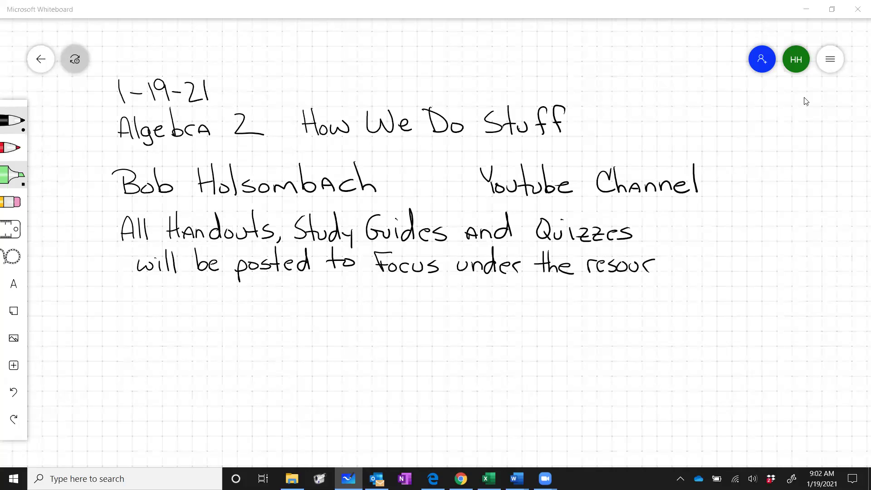
{"action": "left_click_drag", "start_coordinate": [671, 261], "coordinate": [670, 272]}
{"action": "left_click_drag", "start_coordinate": [673, 267], "coordinate": [687, 271]}
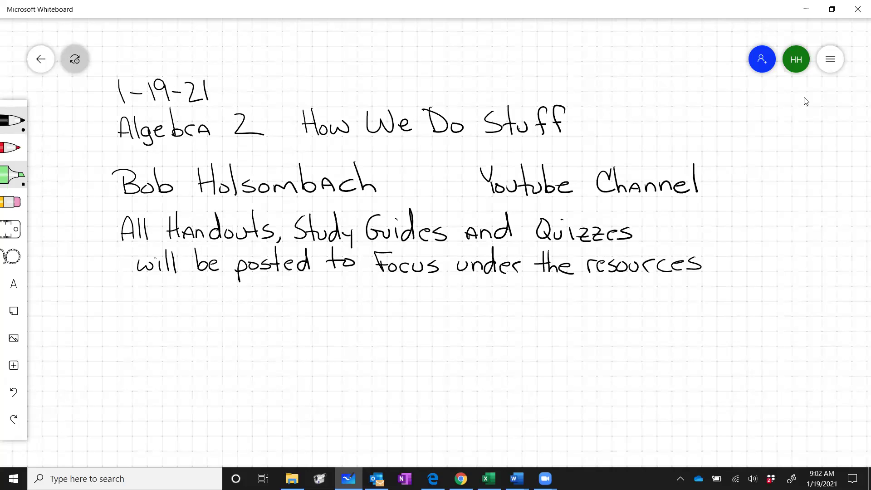
{"action": "mouse_move", "coordinate": [145, 278]}
{"action": "left_mouse_down"}
{"action": "mouse_move", "coordinate": [144, 304]}
{"action": "mouse_move", "coordinate": [151, 290]}
{"action": "mouse_move", "coordinate": [163, 300]}
{"action": "mouse_move", "coordinate": [171, 277]}
{"action": "mouse_move", "coordinate": [170, 300]}
{"action": "left_mouse_up"}
{"action": "left_click", "coordinate": [186, 298]}
- Start a new handwritten line below the Focus note reading "All Make-Up work is done"
{"action": "mouse_move", "coordinate": [116, 347]}
{"action": "left_mouse_down"}
{"action": "mouse_move", "coordinate": [117, 336]}
{"action": "mouse_move", "coordinate": [128, 348]}
{"action": "mouse_move", "coordinate": [124, 336]}
{"action": "left_mouse_up"}
{"action": "mouse_move", "coordinate": [131, 320]}
{"action": "left_mouse_down"}
{"action": "mouse_move", "coordinate": [131, 343]}
{"action": "mouse_move", "coordinate": [143, 350]}
{"action": "mouse_move", "coordinate": [178, 337]}
{"action": "mouse_move", "coordinate": [187, 346]}
{"action": "left_mouse_up"}
{"action": "mouse_move", "coordinate": [190, 346]}
{"action": "left_mouse_down"}
{"action": "mouse_move", "coordinate": [194, 330]}
{"action": "mouse_move", "coordinate": [199, 346]}
{"action": "left_mouse_up"}
{"action": "left_click_drag", "start_coordinate": [189, 340], "coordinate": [205, 335]}
{"action": "mouse_move", "coordinate": [211, 323]}
{"action": "left_mouse_down"}
{"action": "mouse_move", "coordinate": [206, 347]}
{"action": "mouse_move", "coordinate": [212, 341]}
{"action": "left_mouse_up"}
{"action": "mouse_move", "coordinate": [215, 338]}
{"action": "left_mouse_down"}
{"action": "mouse_move", "coordinate": [231, 345]}
{"action": "mouse_move", "coordinate": [257, 328]}
{"action": "mouse_move", "coordinate": [264, 354]}
{"action": "left_mouse_up"}
{"action": "mouse_move", "coordinate": [264, 337]}
{"action": "left_mouse_down"}
{"action": "mouse_move", "coordinate": [265, 345]}
{"action": "mouse_move", "coordinate": [324, 337]}
{"action": "left_mouse_up"}
{"action": "mouse_move", "coordinate": [325, 315]}
{"action": "left_mouse_down"}
{"action": "mouse_move", "coordinate": [328, 345]}
{"action": "mouse_move", "coordinate": [365, 346]}
{"action": "left_mouse_up"}
{"action": "mouse_move", "coordinate": [375, 330]}
{"action": "left_mouse_down"}
{"action": "mouse_move", "coordinate": [371, 346]}
{"action": "mouse_move", "coordinate": [408, 344]}
{"action": "left_mouse_up"}
{"action": "left_click_drag", "start_coordinate": [407, 310], "coordinate": [408, 337]}
{"action": "left_click_drag", "start_coordinate": [414, 332], "coordinate": [422, 341]}
{"action": "left_click_drag", "start_coordinate": [426, 334], "coordinate": [436, 342]}
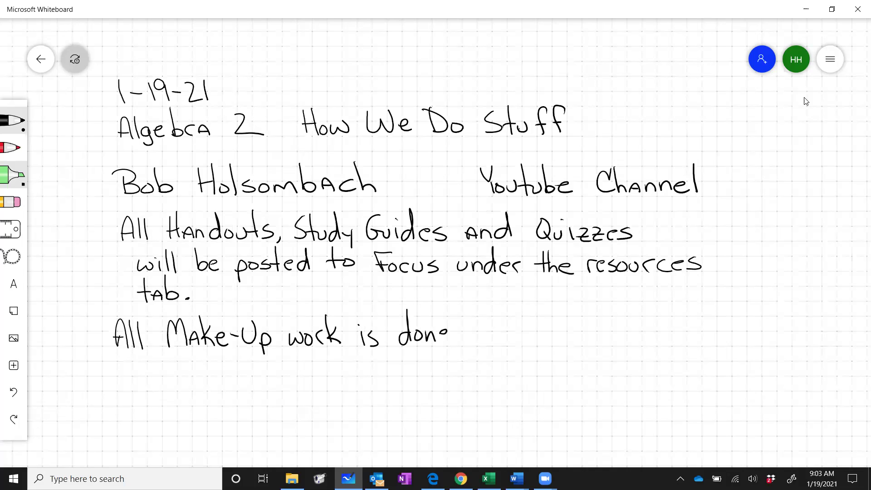